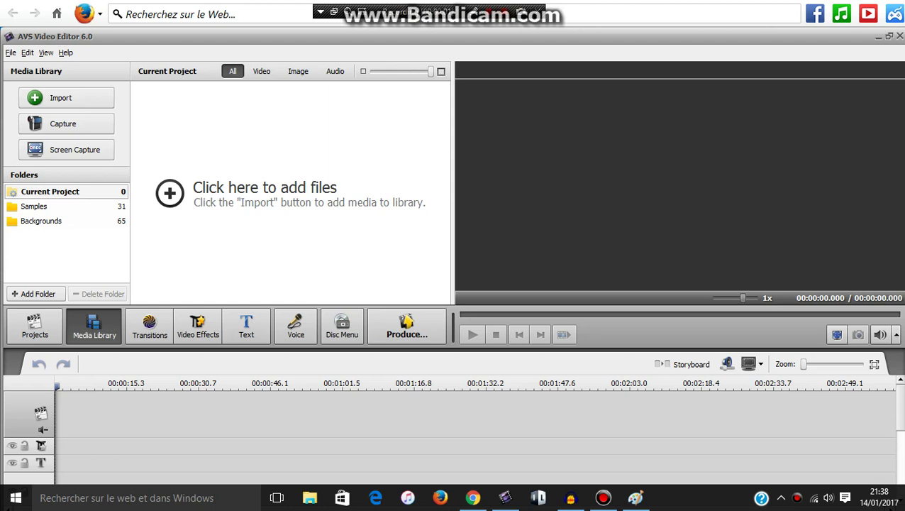
key(ctrl+i)
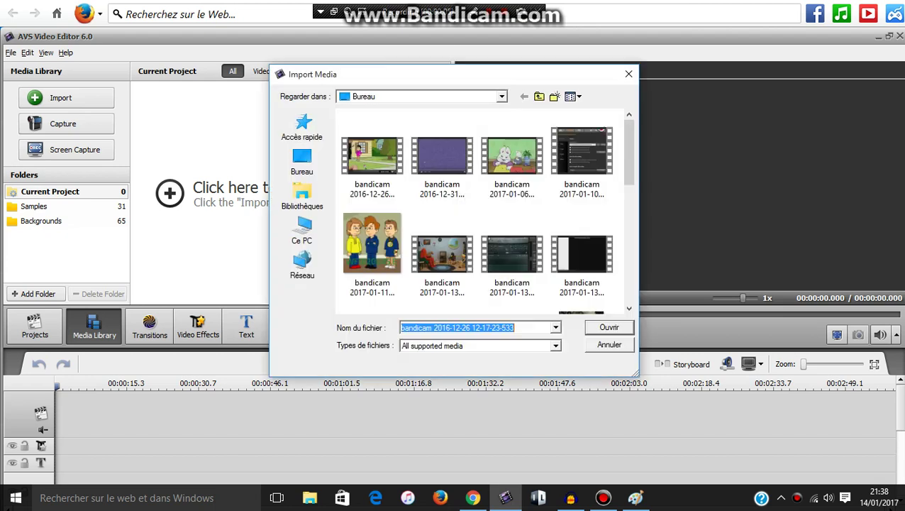
click(442, 156)
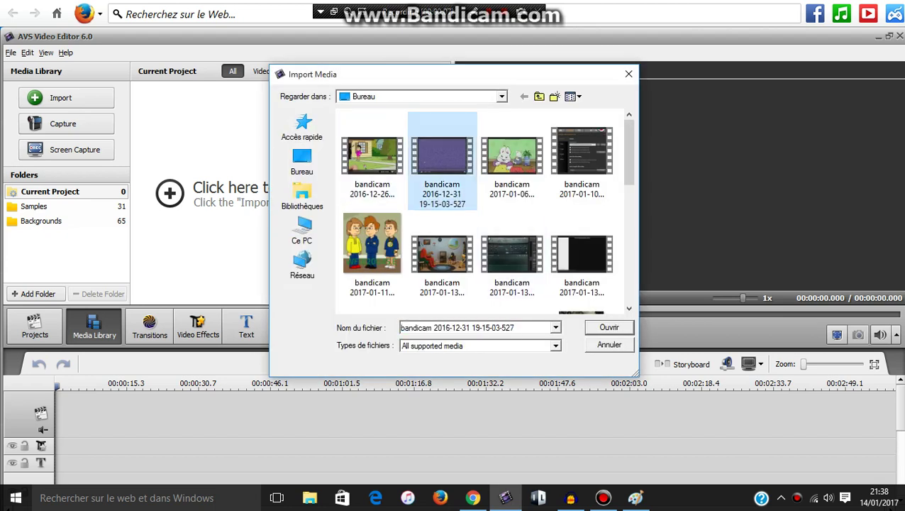
click(609, 327)
key(Return)
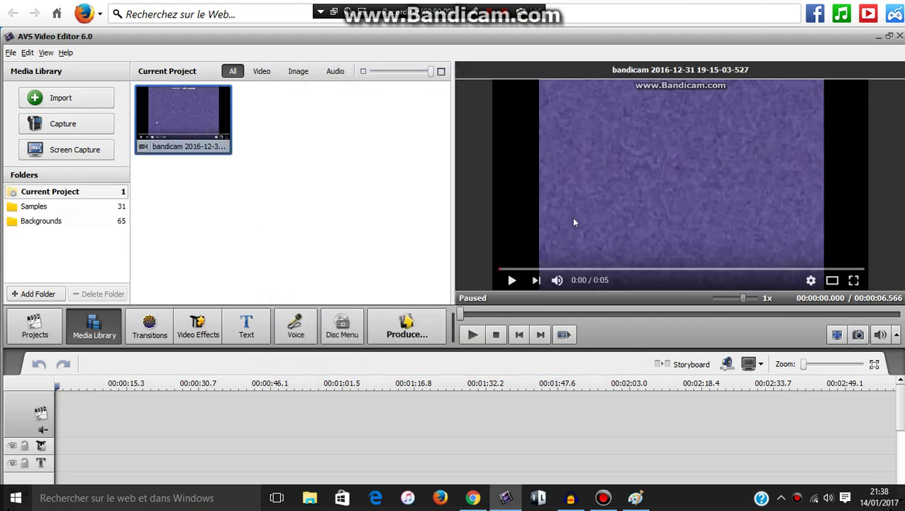
drag(183, 117, 71, 414)
key(Return)
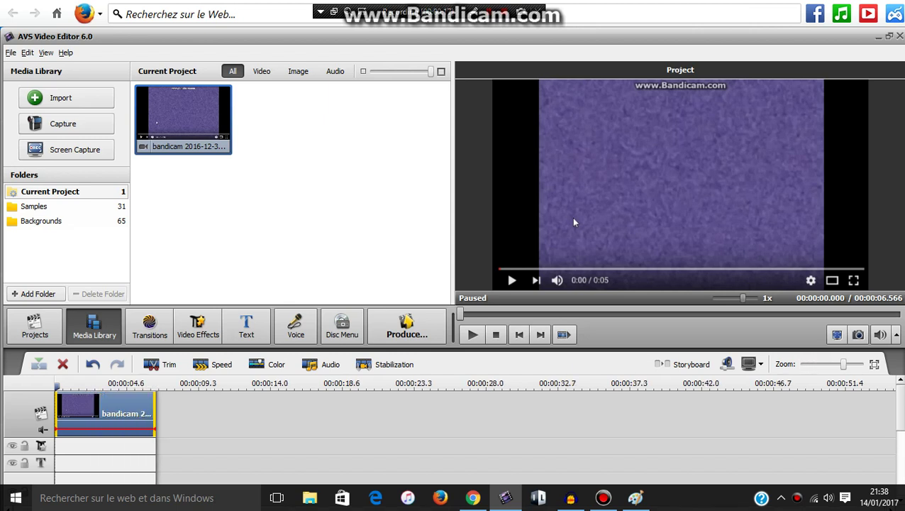
Add the TV Simulation video effect beneath the clip and shorten it to the clip's length.
click(198, 326)
click(382, 203)
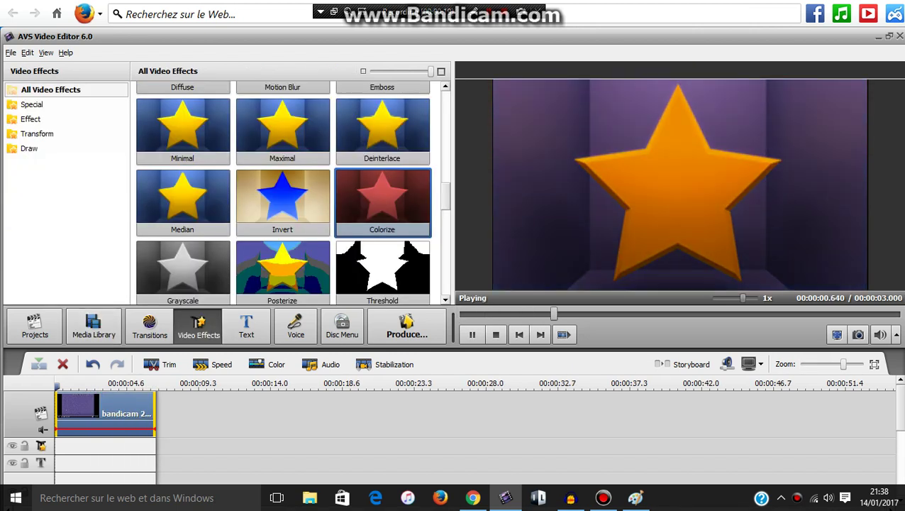
scroll(283, 193, up, 8)
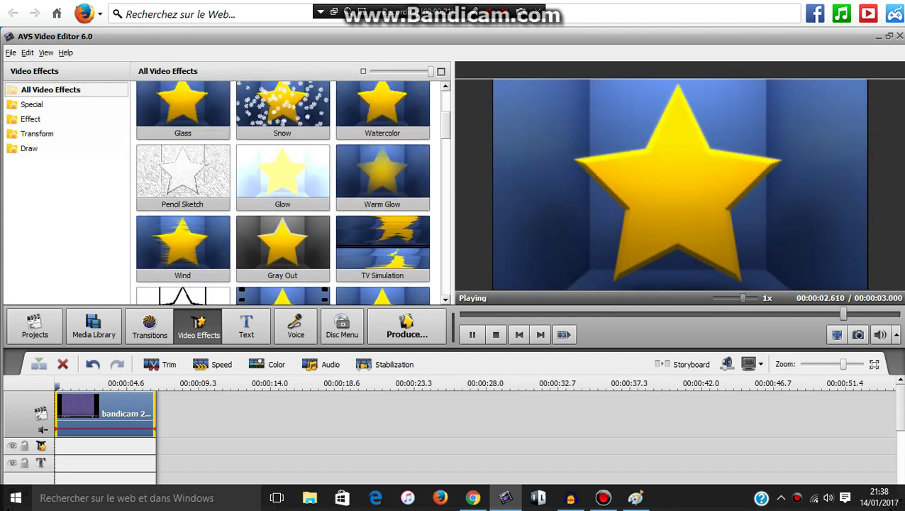
click(383, 249)
drag(382, 248, 117, 447)
drag(333, 446, 149, 446)
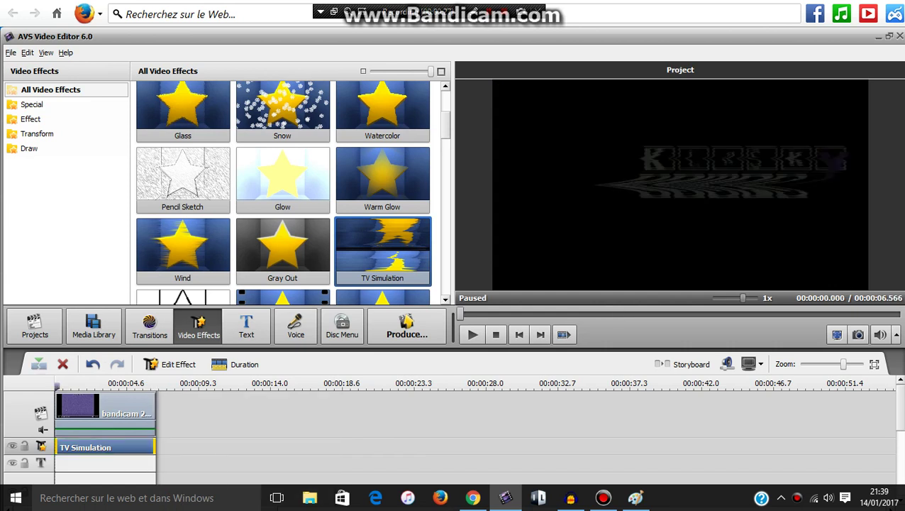
Edit the TV Simulation effect and set its Interline to 0.
click(168, 363)
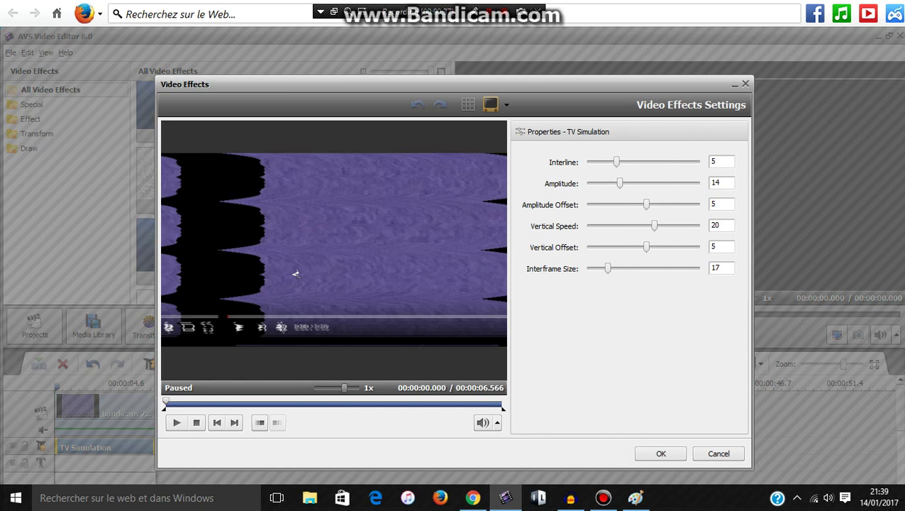
key(Tab)
key(Left)
key(Left)
key(Left)
key(Left)
key(Left)
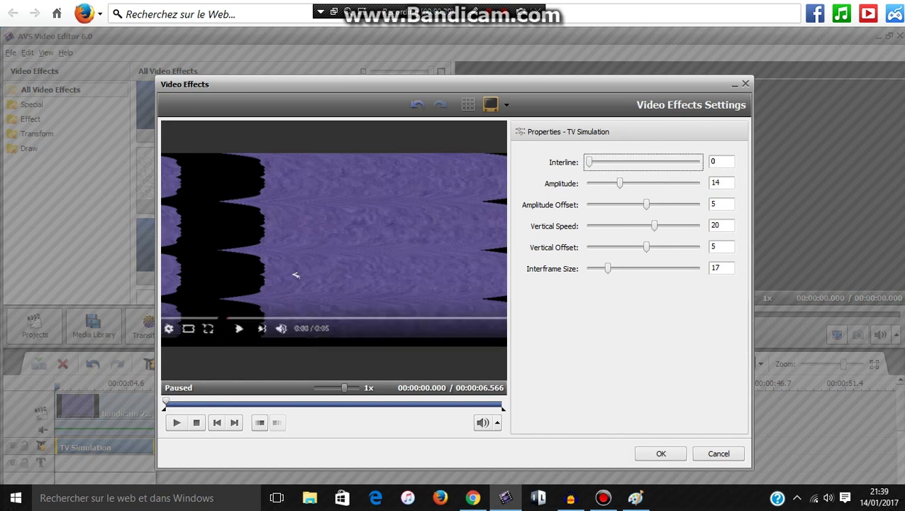
Set the TV Simulation Amplitude to 9.
key(Tab)
key(Right)
key(Right)
key(Right)
key(Right)
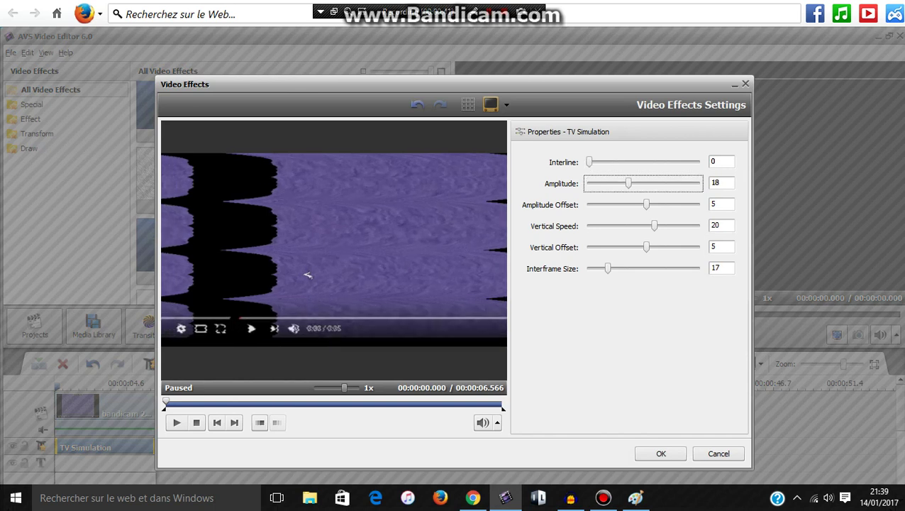
key(Left)
key(Left)
key(Left)
key(Left)
key(Left)
key(Left)
key(Left)
key(Left)
key(Left)
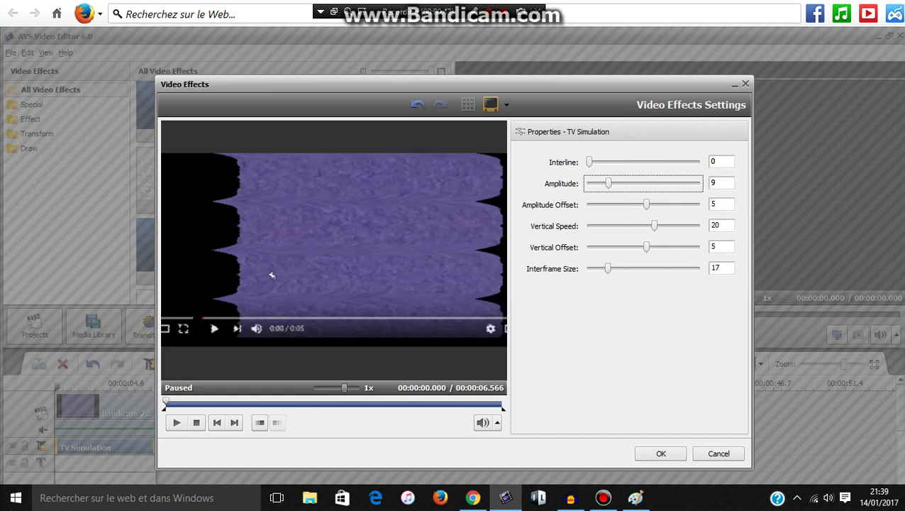
Set the TV Simulation Amplitude Offset to -15.
key(Tab)
key(Left)
key(Left)
key(Left)
key(Left)
key(Left)
key(Left)
key(Left)
key(Left)
key(Left)
key(Left)
key(Left)
key(Left)
key(Left)
key(Left)
key(Left)
key(Left)
key(Left)
key(Left)
key(Left)
key(Left)
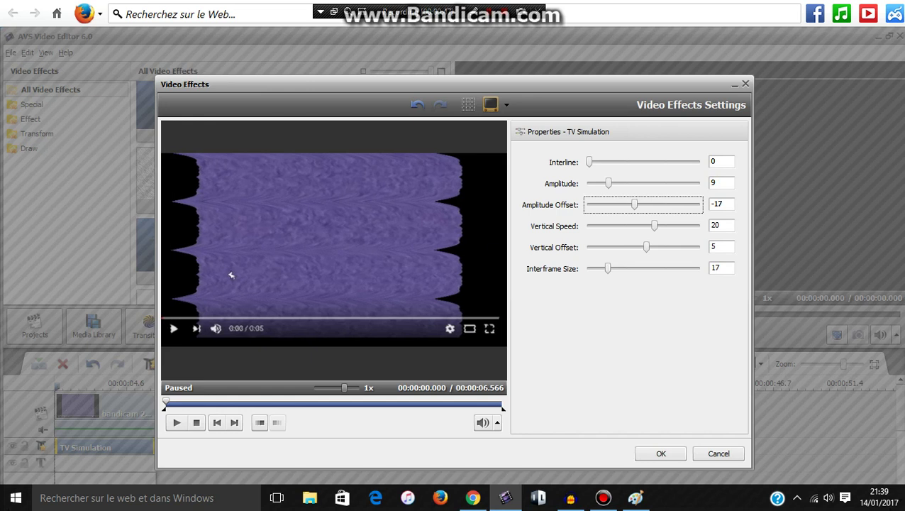
key(Right)
key(Right)
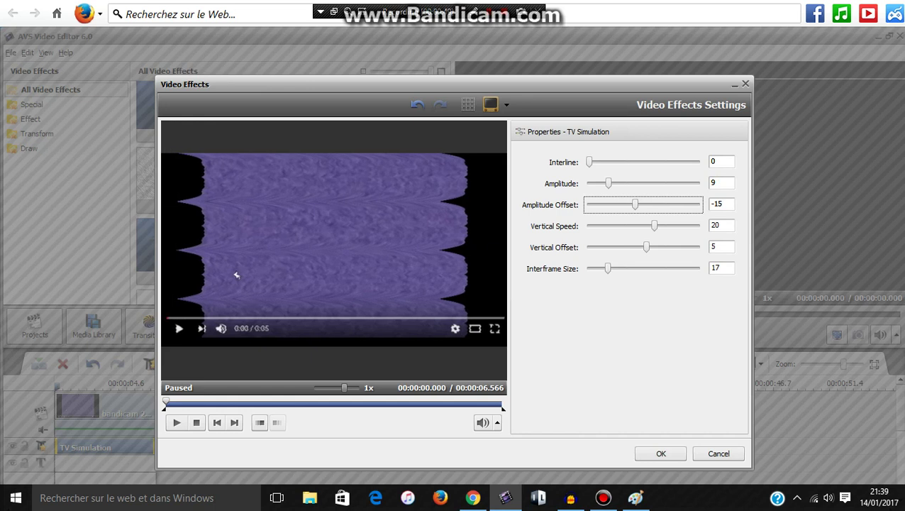
Set the TV Simulation Vertical Speed to 0.
key(Tab)
key(Left)
key(Left)
key(Left)
key(Left)
key(Left)
key(Left)
key(Left)
key(Left)
key(Left)
key(Left)
key(Left)
key(Left)
key(Left)
key(Left)
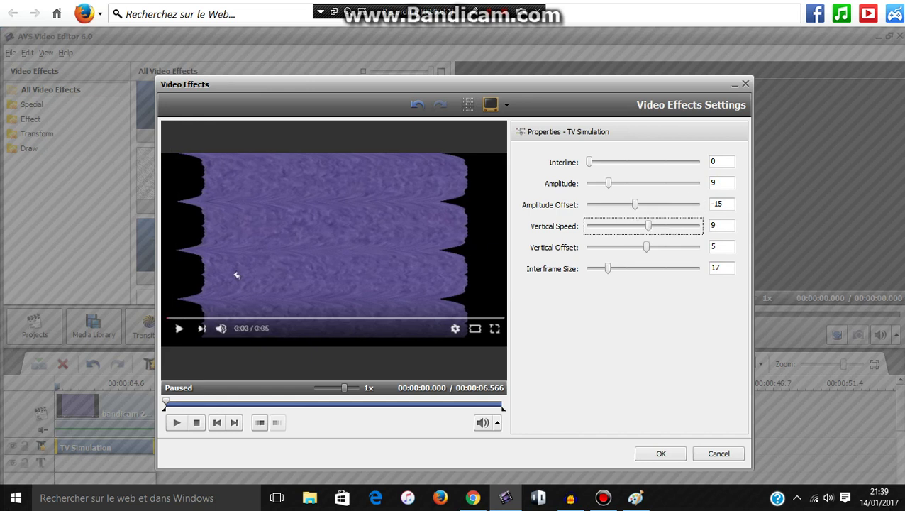
key(Left)
key(Left)
key(Left)
key(Left)
key(Left)
key(Left)
key(Left)
key(Left)
key(Left)
key(Right)
key(Right)
key(Right)
key(Right)
key(Right)
key(Right)
key(Tab)
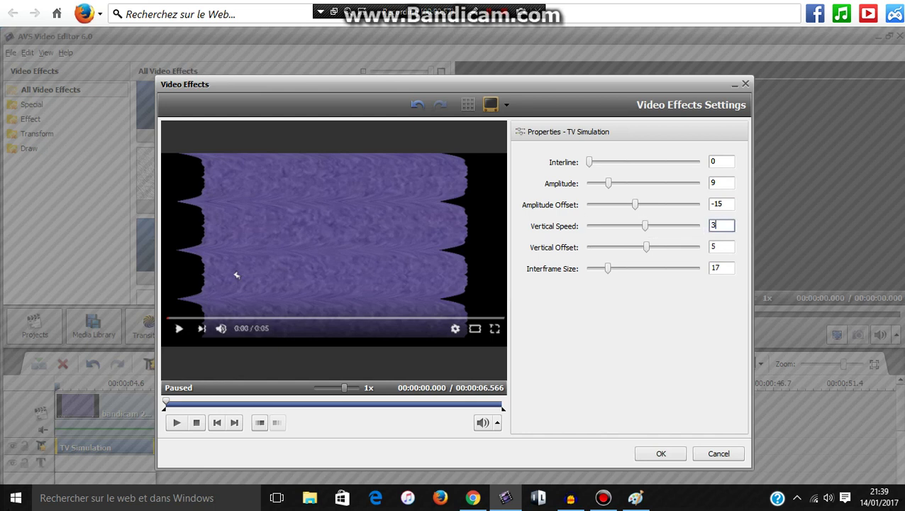
text(0)
Adjust the TV Simulation Vertical Offset and apply the effect settings.
drag(646, 246, 651, 269)
key(End)
key(Return)
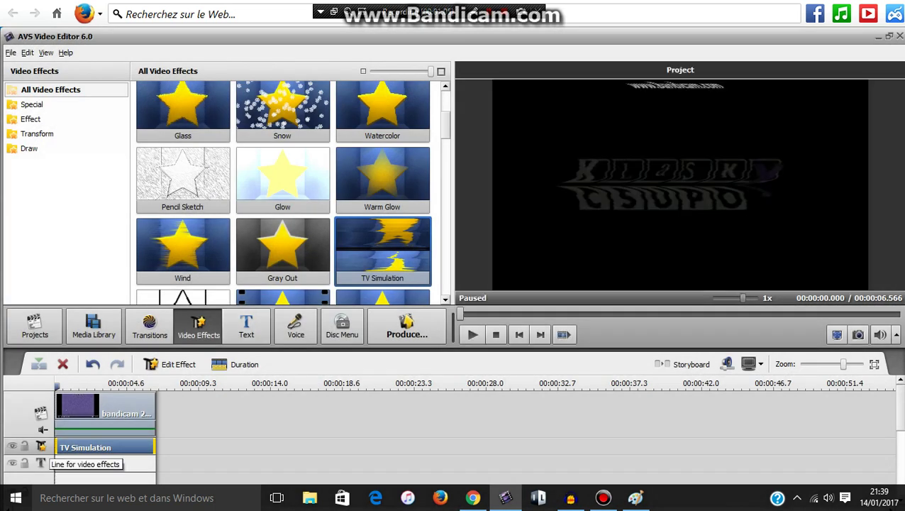
Add a second video effects line and apply Colorize there over the clip's full length, with red 255, green 0 and blue 0.
right_click(34, 447)
click(68, 439)
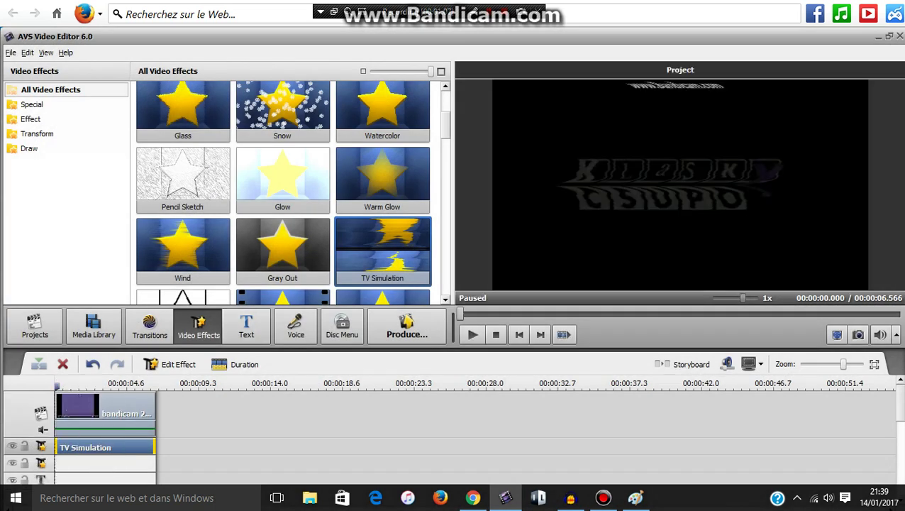
scroll(292, 192, down, 3)
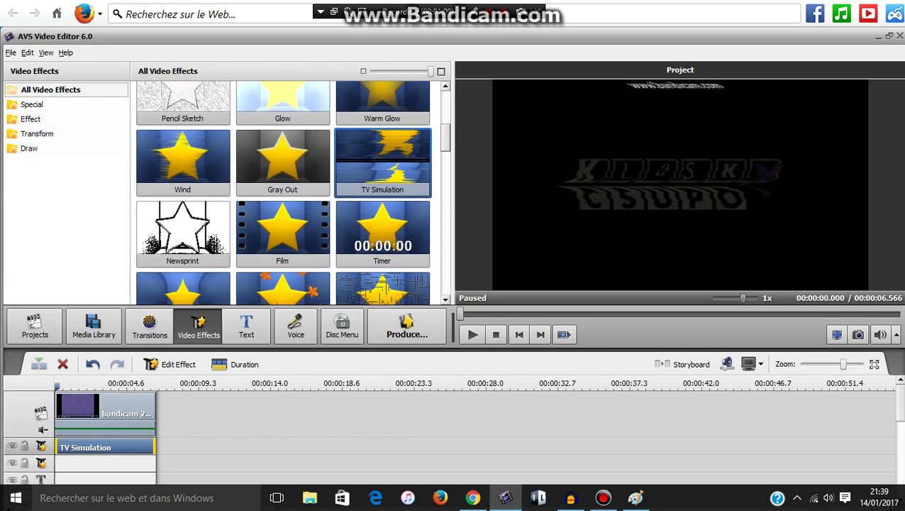
scroll(290, 193, down, 1)
scroll(290, 192, up, 1)
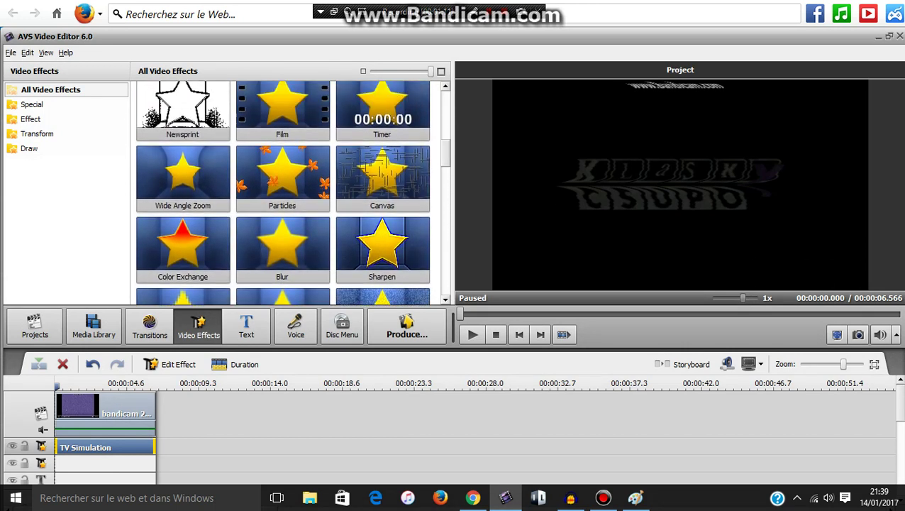
key(space)
scroll(445, 156, down, 5)
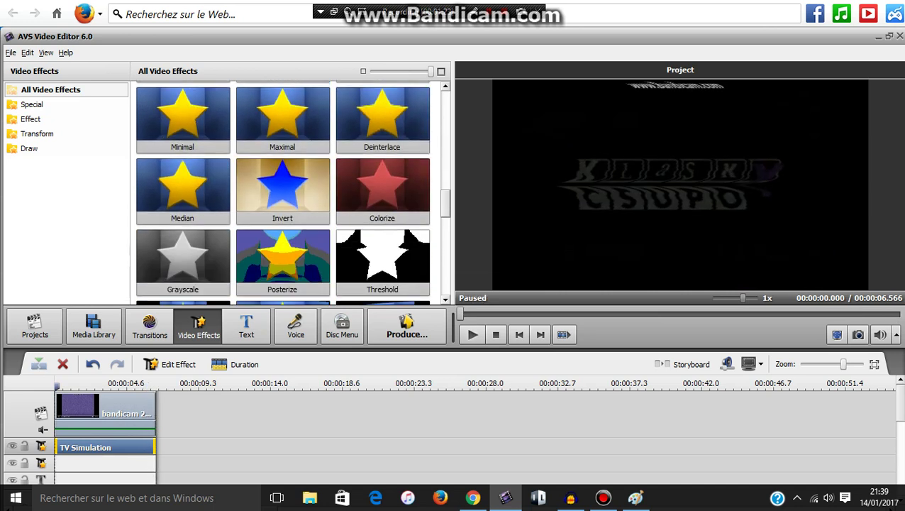
scroll(283, 193, down, 1)
drag(382, 141, 117, 468)
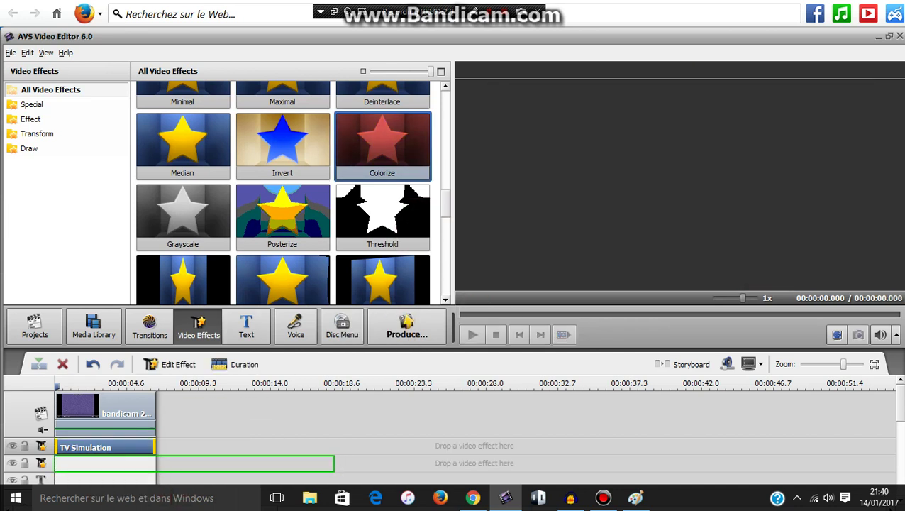
drag(333, 464, 155, 464)
click(170, 364)
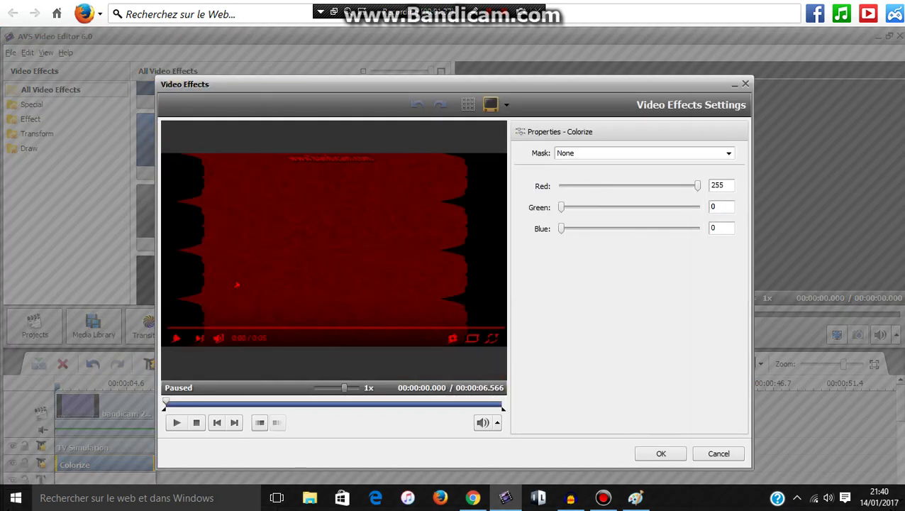
click(661, 453)
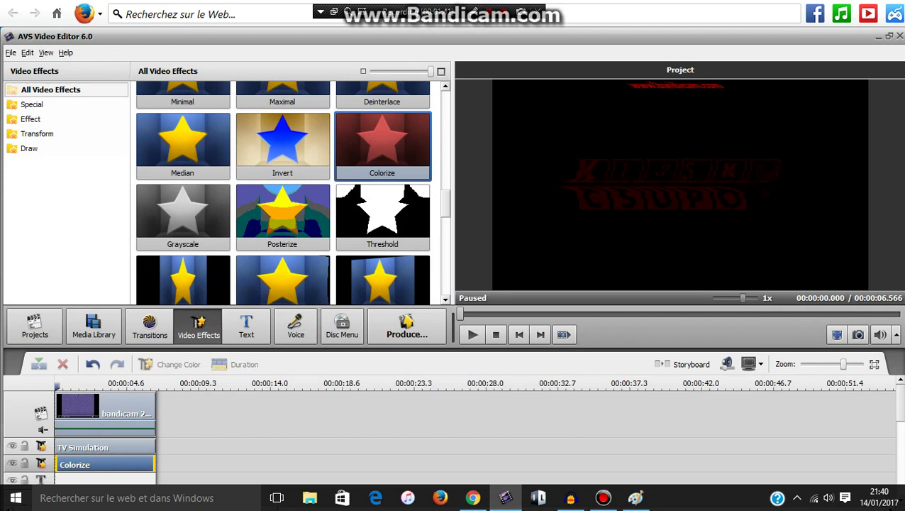
Add the imported bandicam clip from the media library to the audio mix track.
click(78, 408)
click(94, 326)
right_click(171, 115)
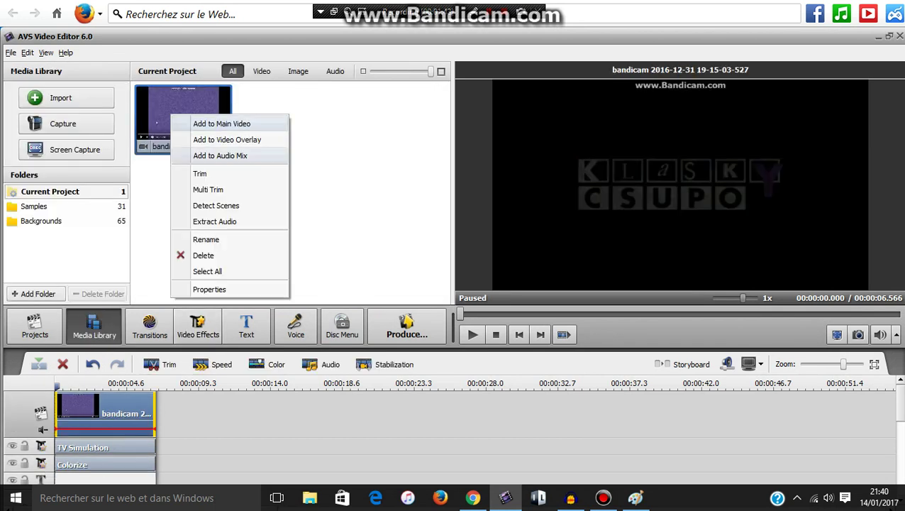
click(193, 155)
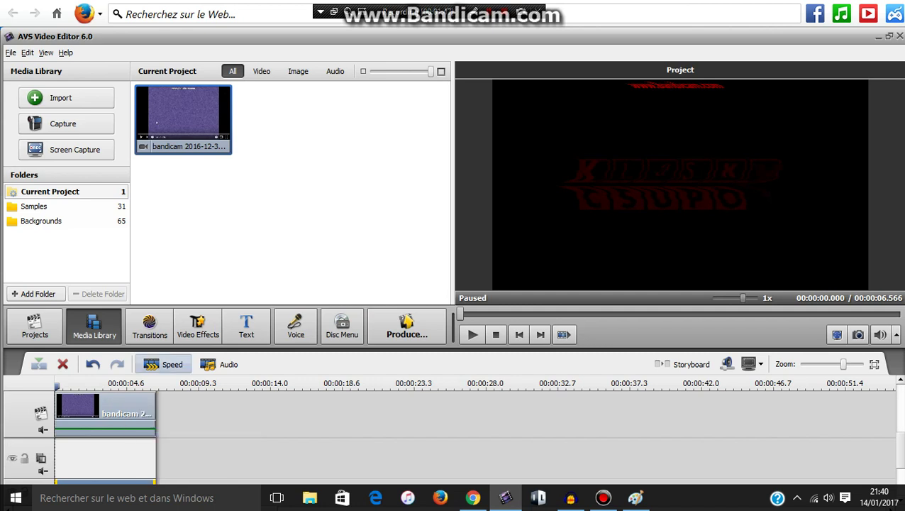
Enable Pitch Shift on the audio mix clip with a rate well above 80, and play the project.
click(219, 364)
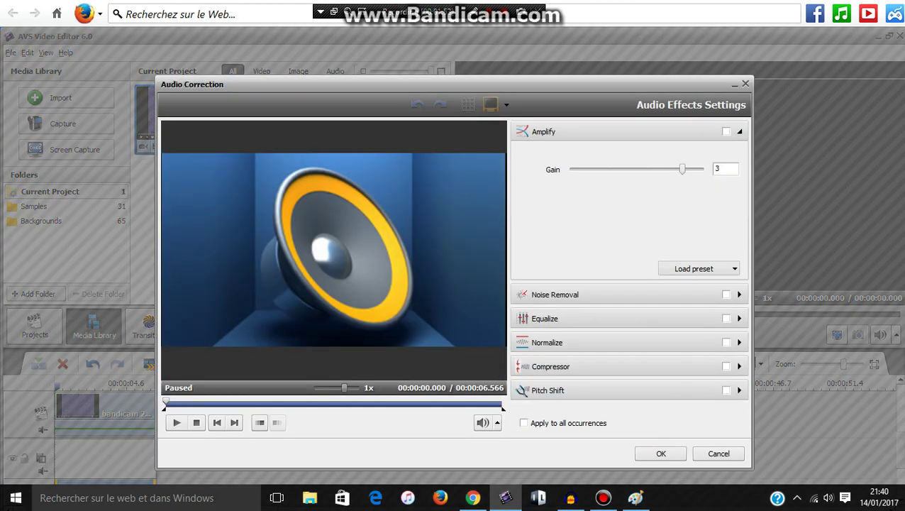
click(726, 390)
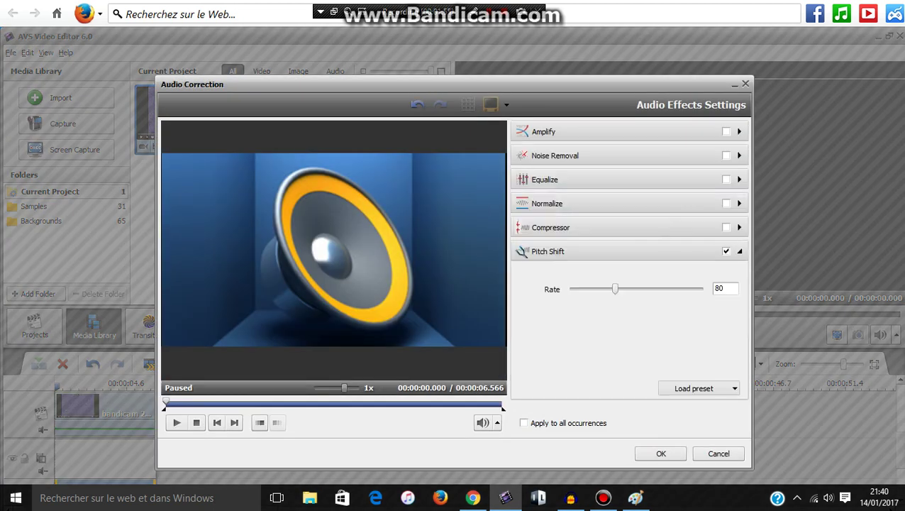
drag(615, 288, 669, 289)
click(661, 453)
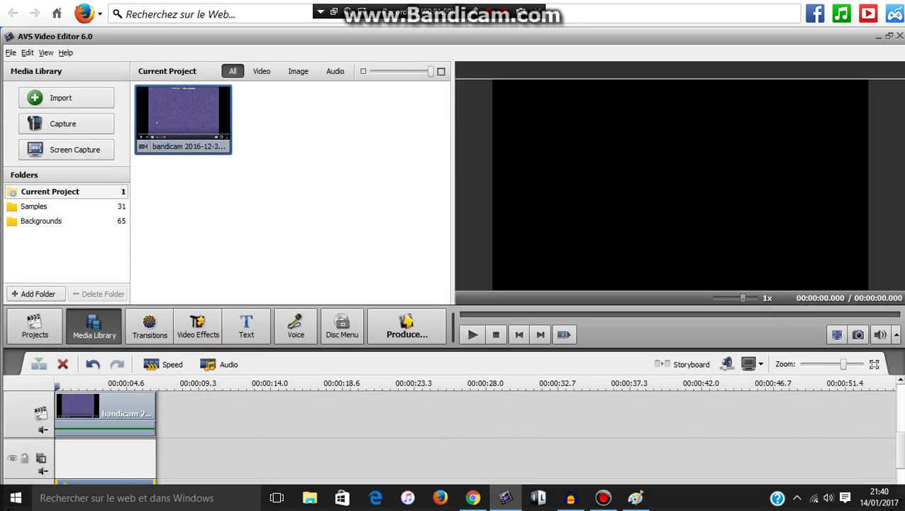
click(472, 334)
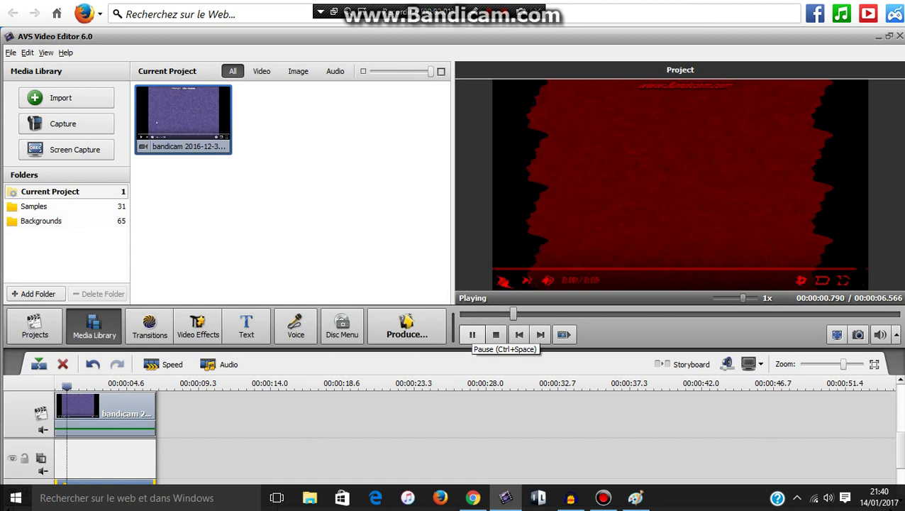